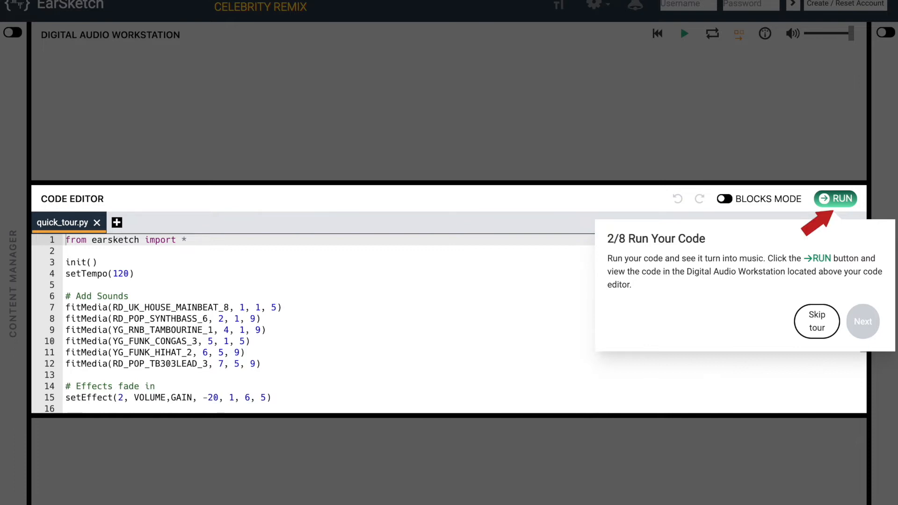
Run quick_tour.py so its tracks fill the DAW, then advance the tour past step 5
click(835, 199)
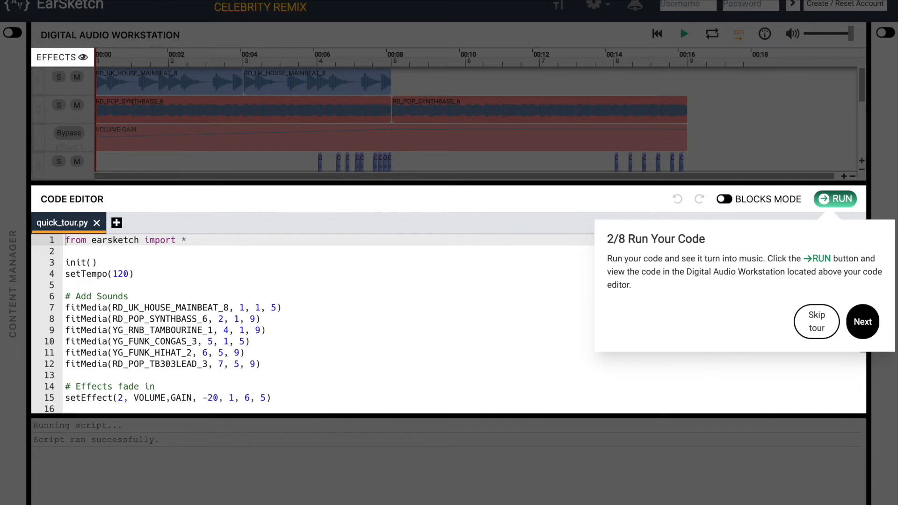
click(863, 321)
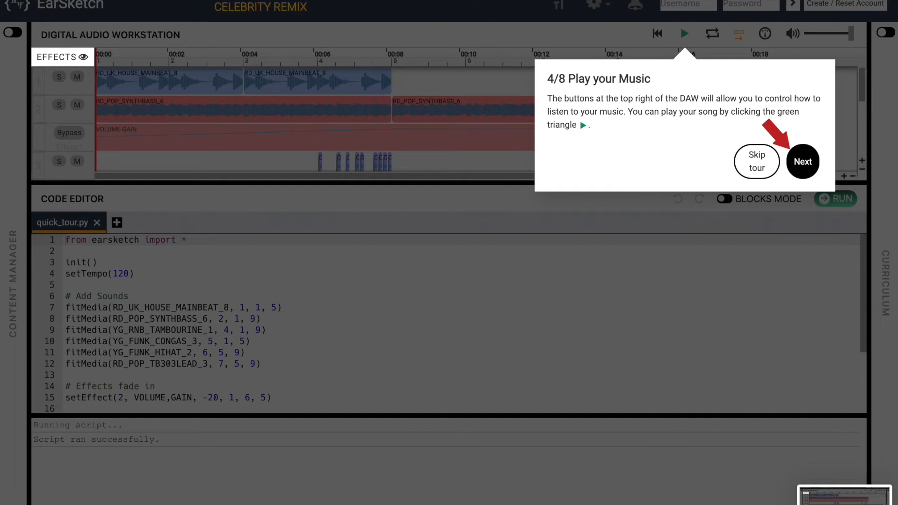
Advance the tour to the content manager step showing the SOUNDS collection
click(802, 162)
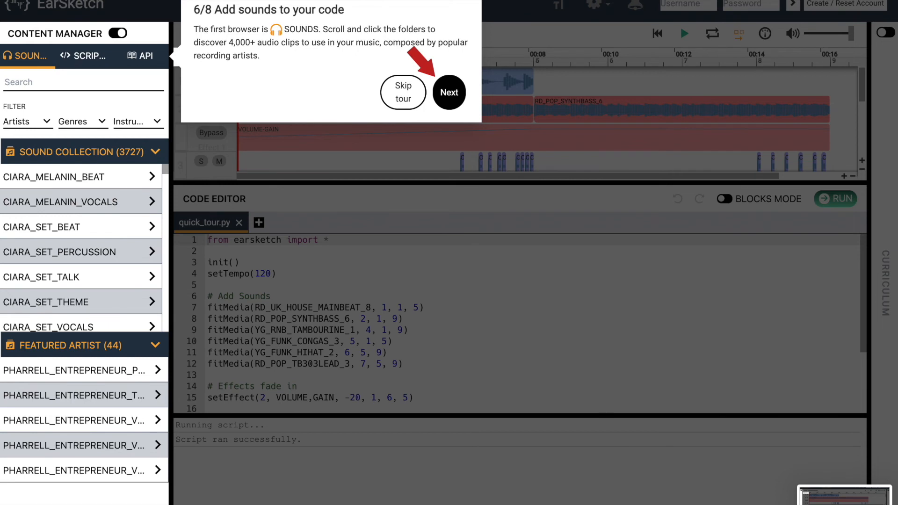
Advance through the SCRIPTS step to 8/8 with the Welcome to EarSketch curriculum open
click(449, 92)
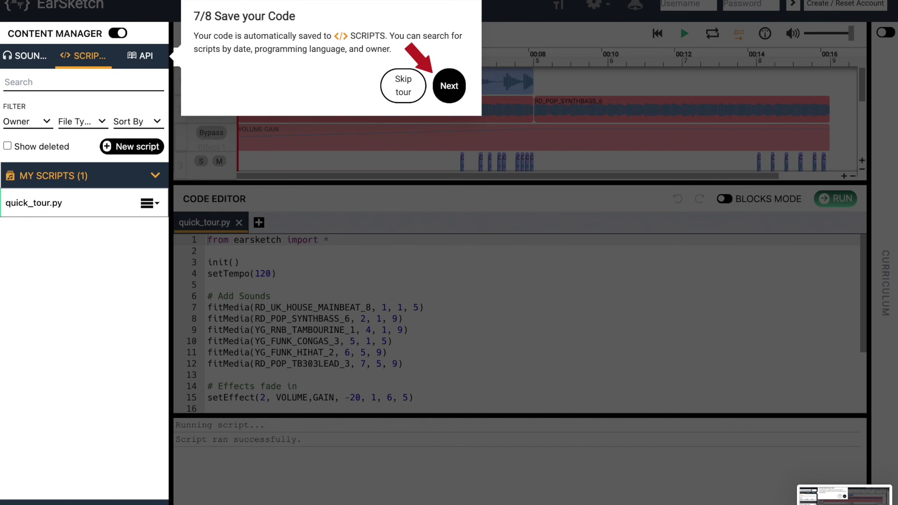
click(449, 86)
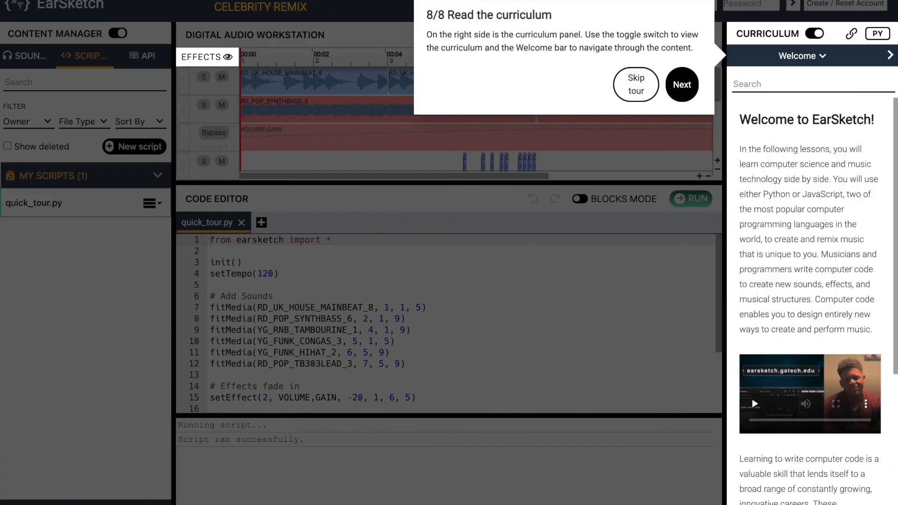